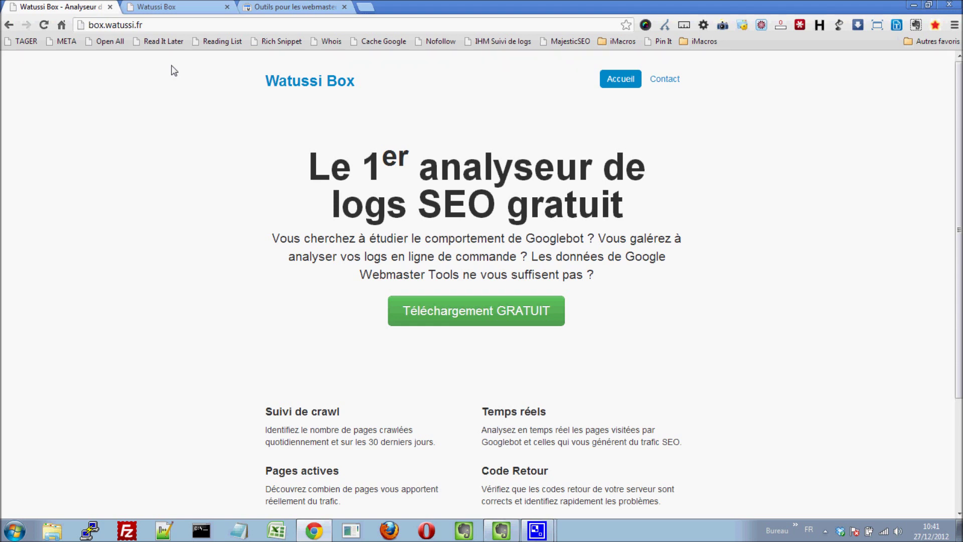
Log into Watussi Box on its tab by entering the account's username and password and submitting with Valider
click(173, 7)
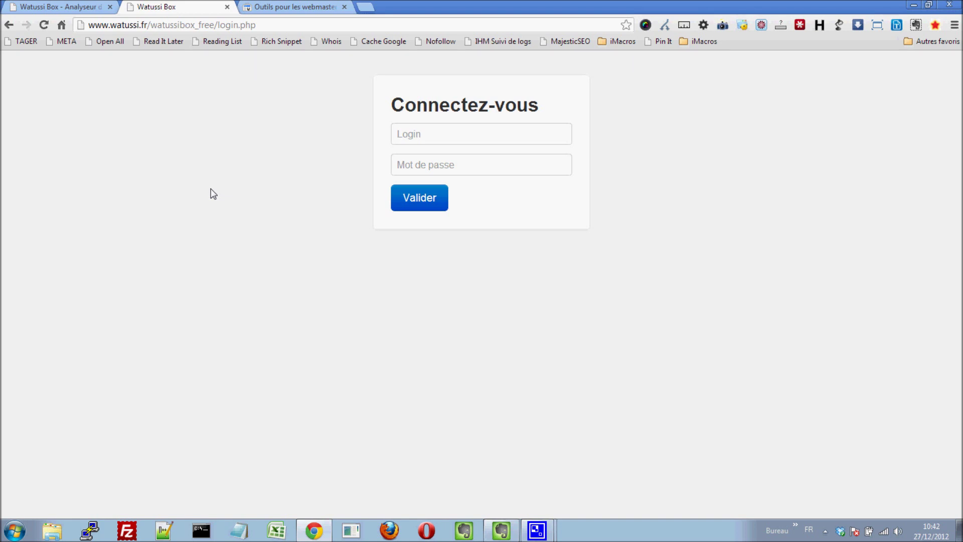
click(393, 129)
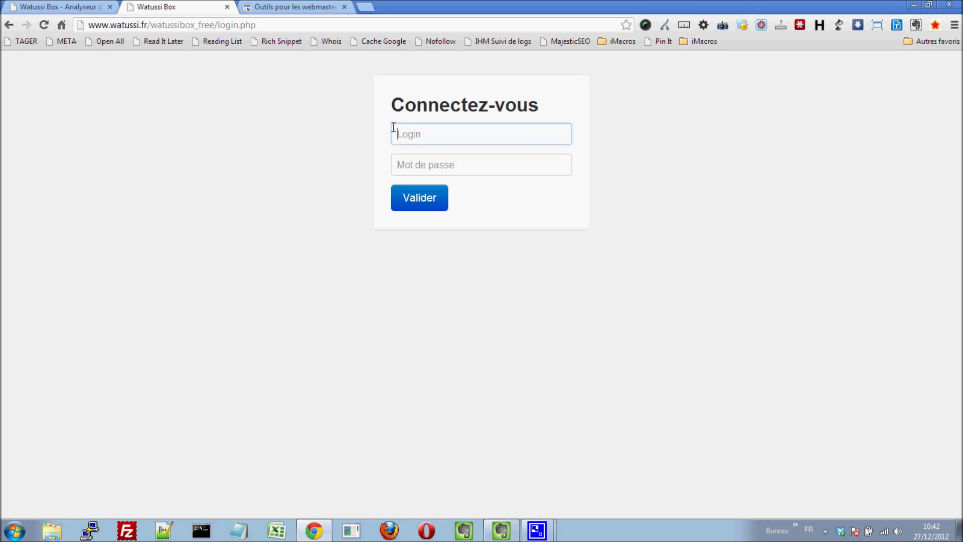
key(Tab)
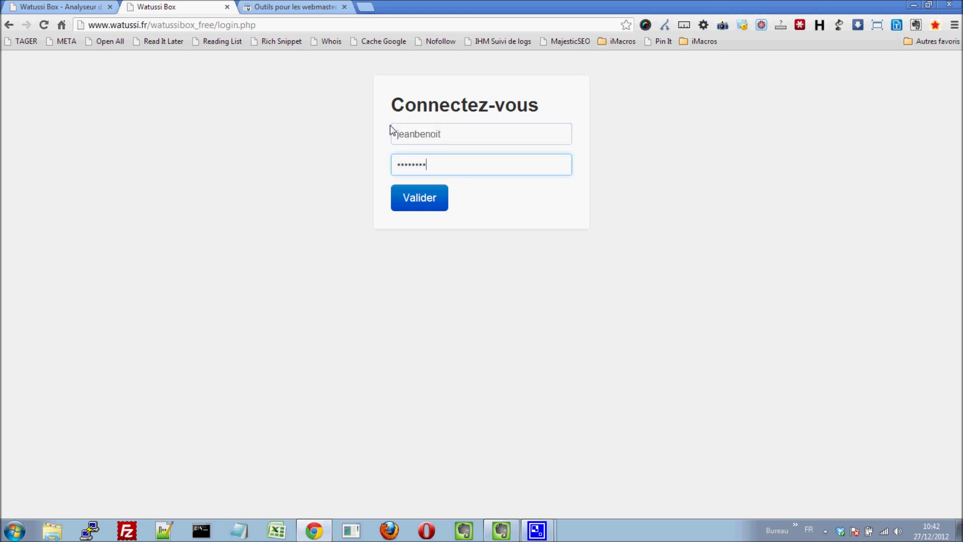
click(429, 206)
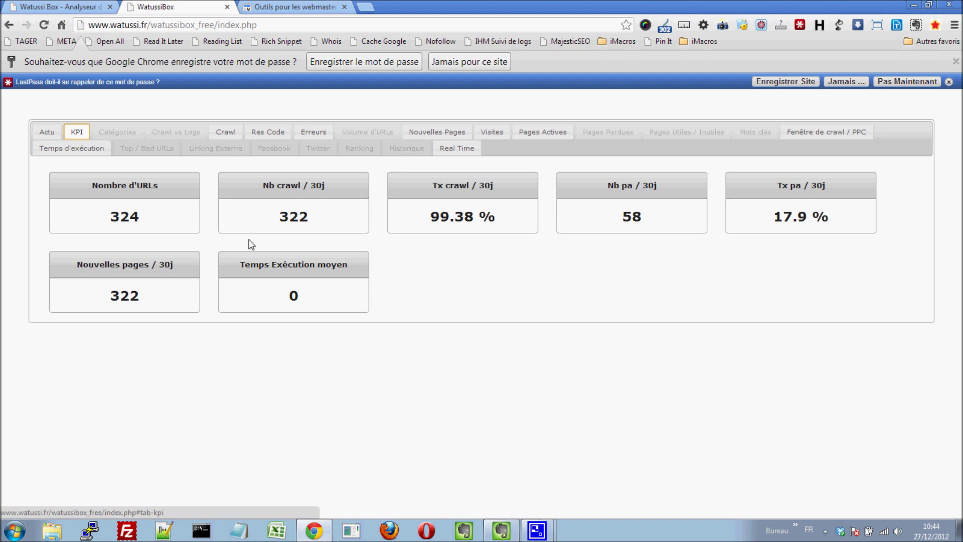
Review the Crawl tab's daily, 30-day, hourly and useful-versus-useless Googlebot charts, then switch to Res Code
click(235, 135)
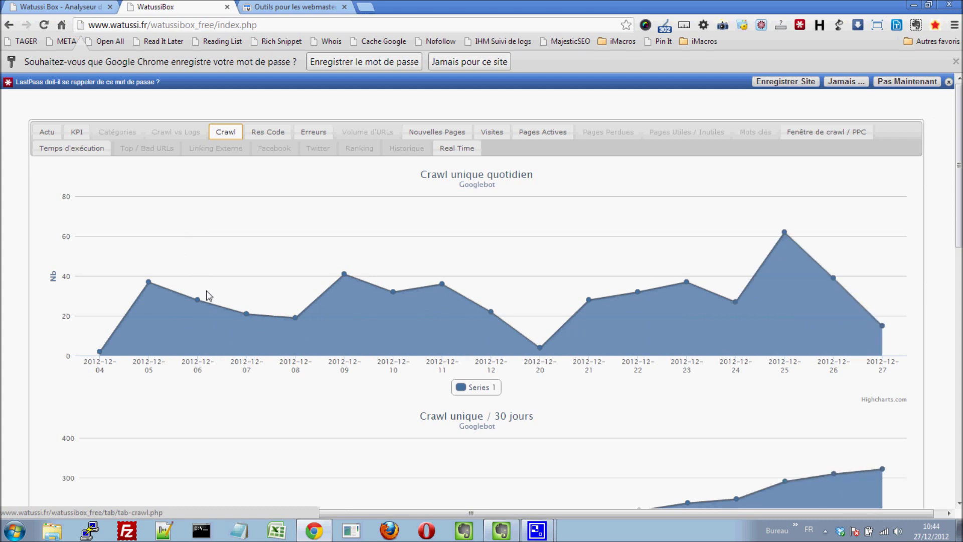
mouse_move(242, 315)
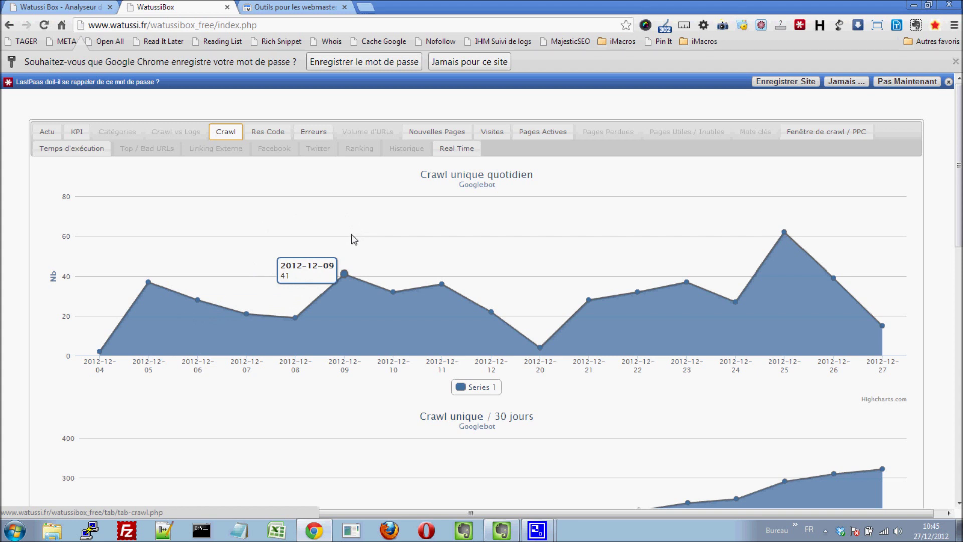
scroll(640, 198, down, 2)
scroll(639, 195, down, 1)
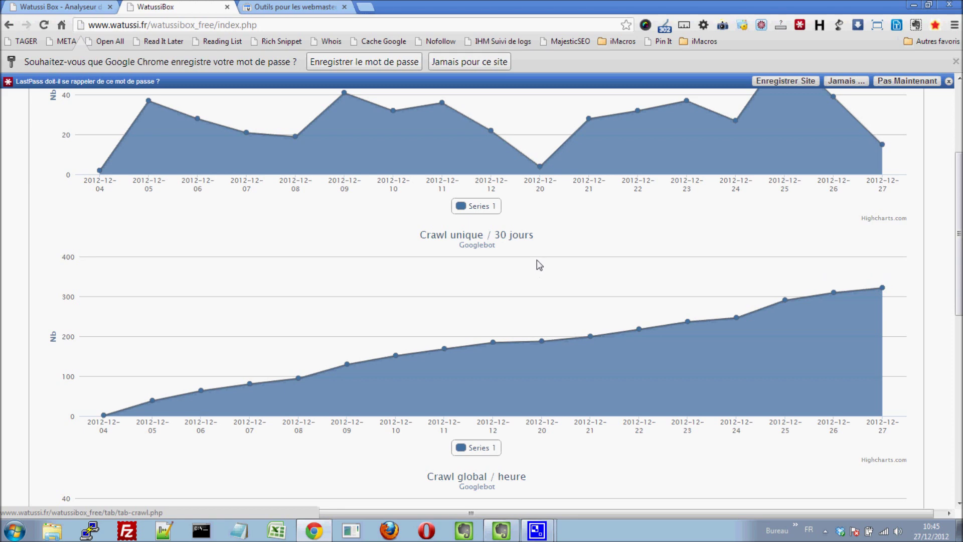
scroll(538, 261, down, 4)
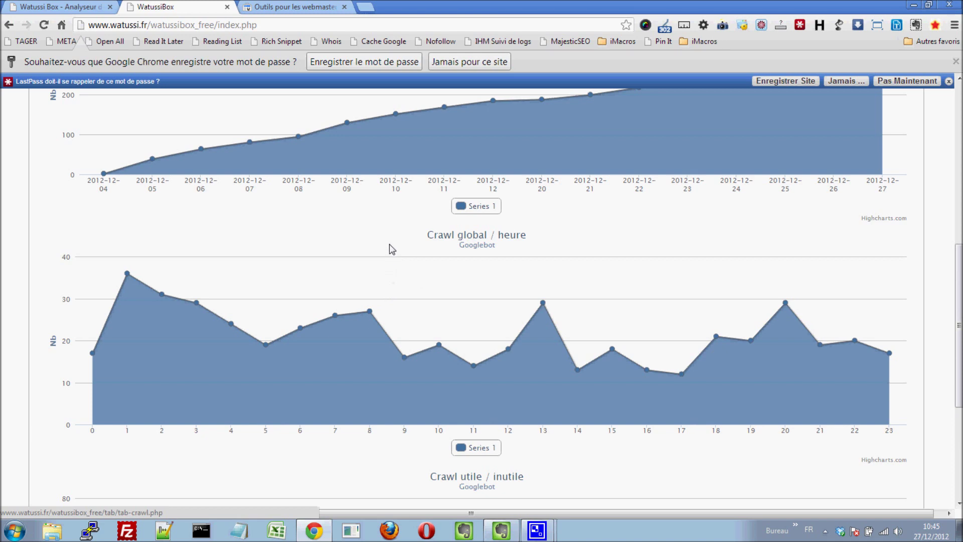
scroll(392, 250, down, 5)
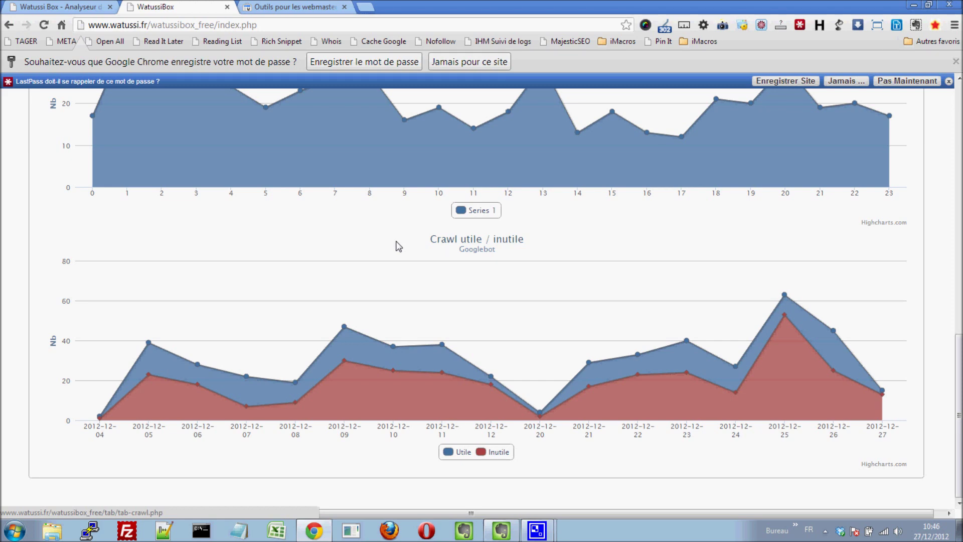
scroll(394, 246, up, 13)
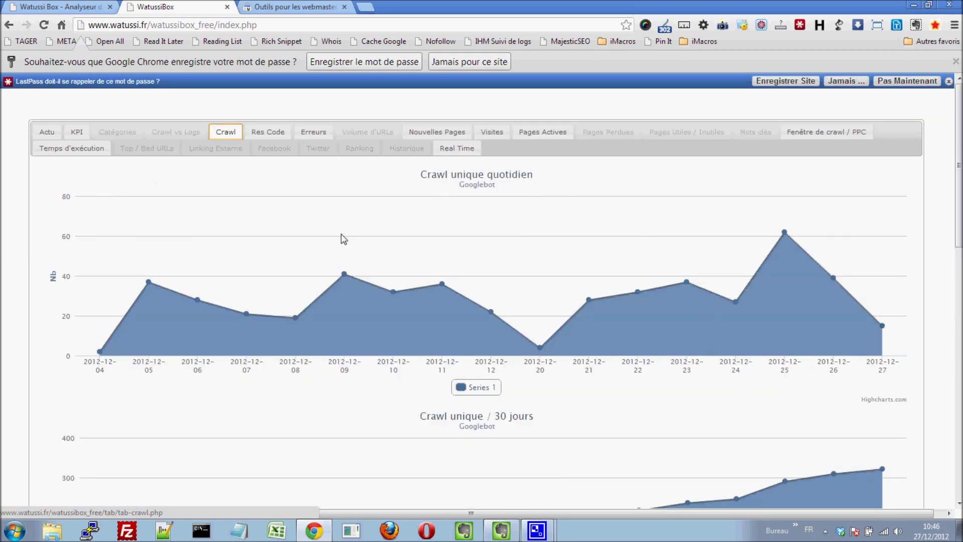
click(260, 133)
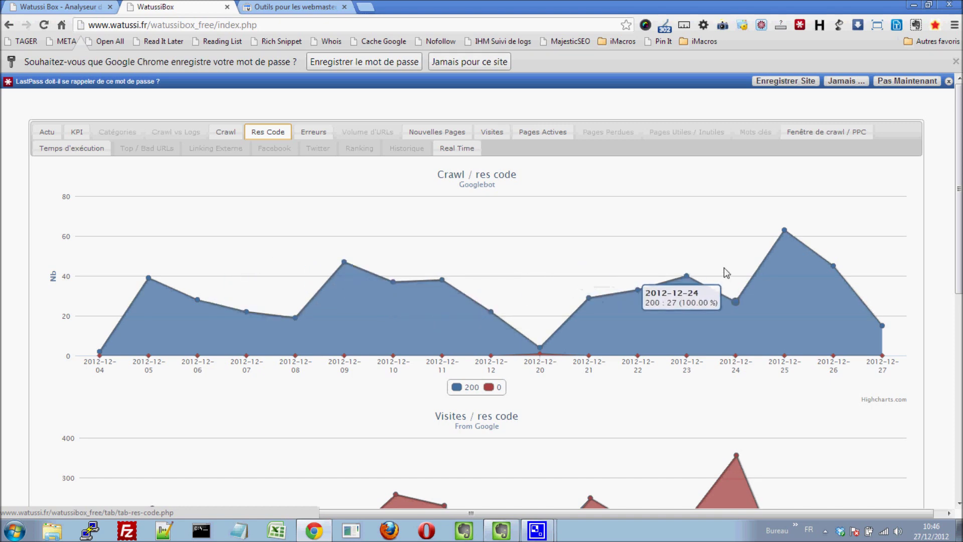
scroll(801, 243, down, 1)
scroll(801, 242, down, 1)
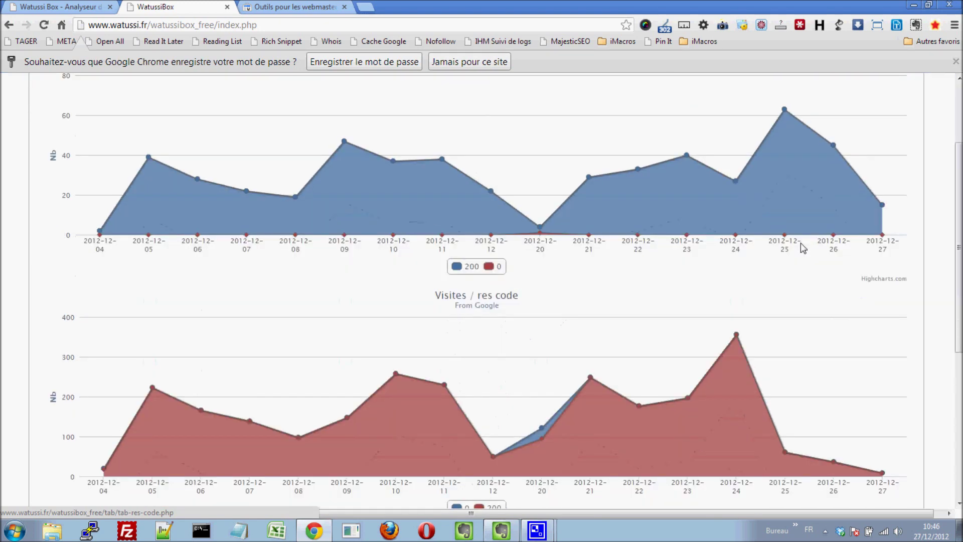
scroll(801, 243, down, 1)
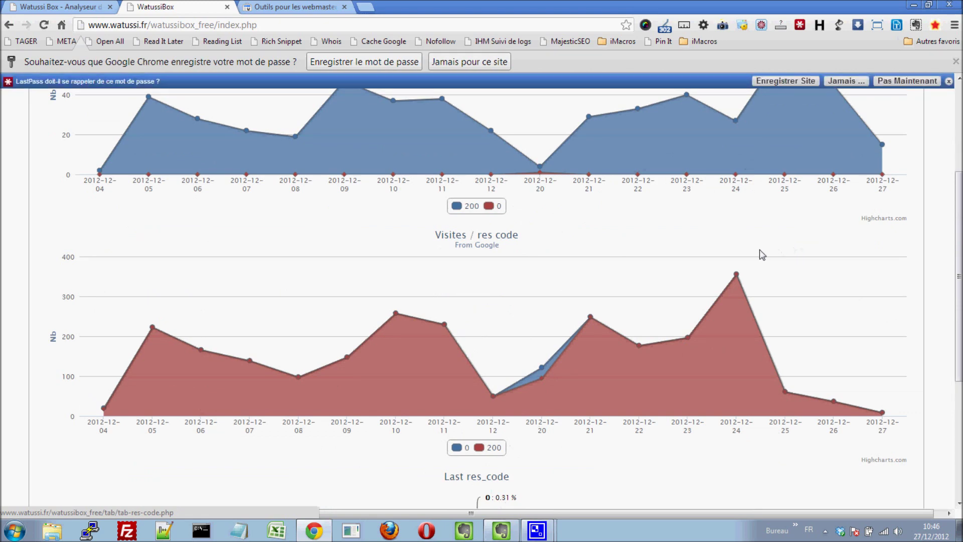
scroll(760, 250, down, 2)
scroll(760, 250, down, 2)
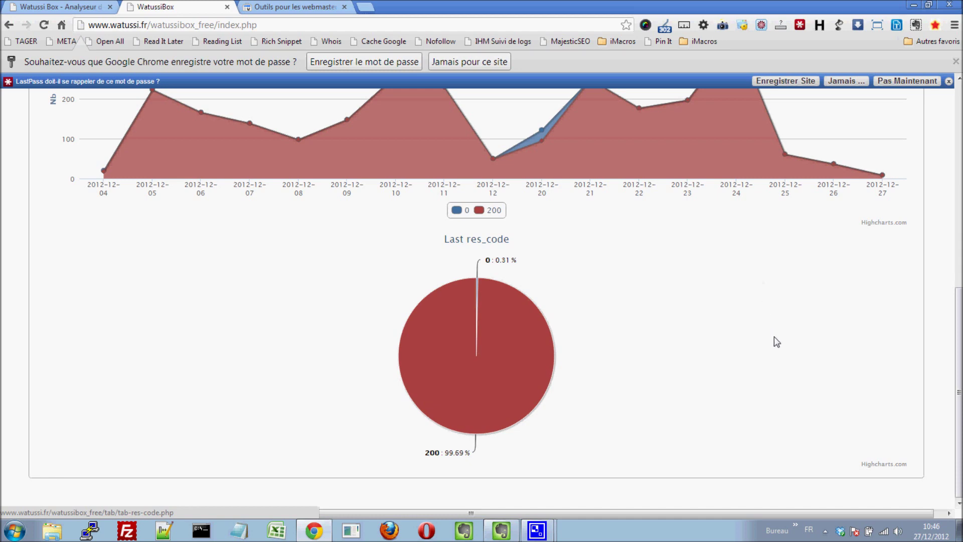
scroll(775, 342, up, 6)
scroll(774, 341, up, 1)
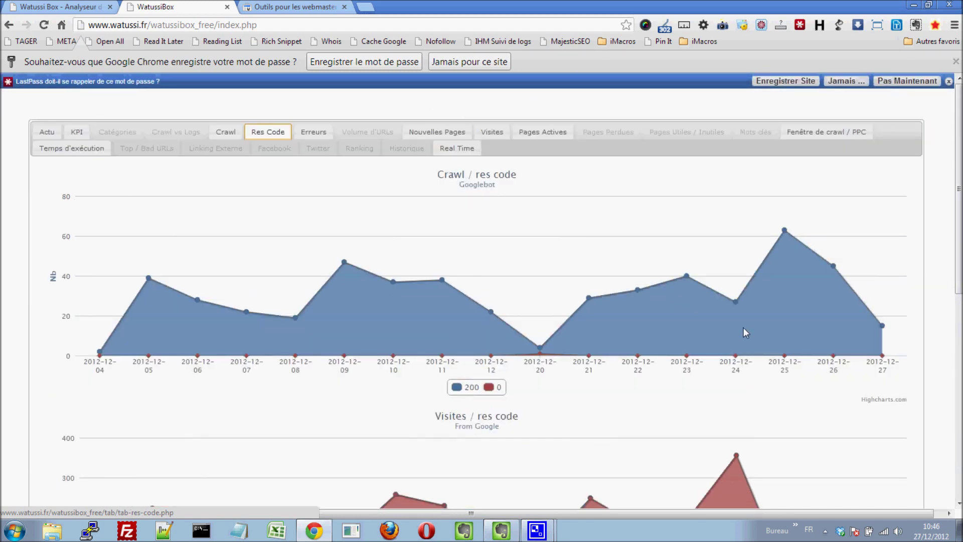
Open the Erreurs tab listing the single check_index error with response code 0
click(306, 133)
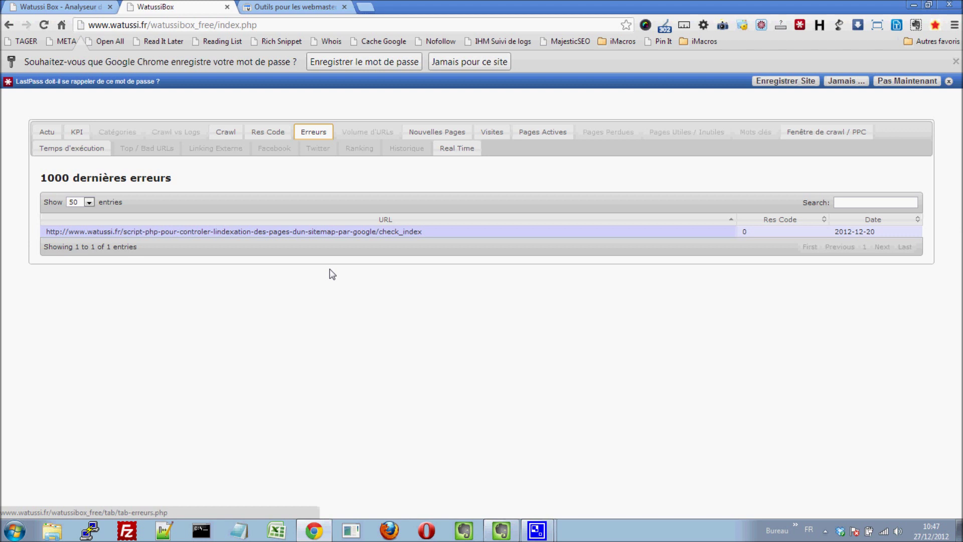
click(434, 136)
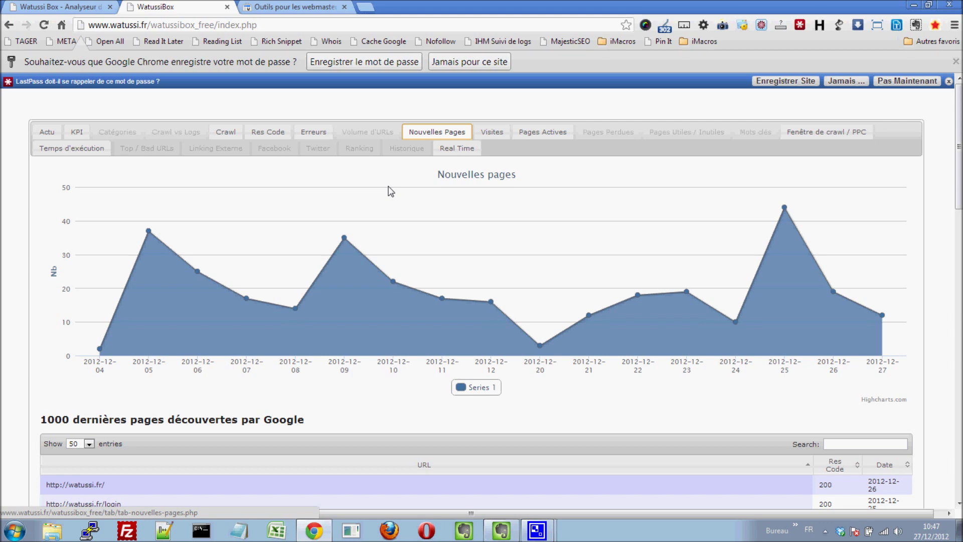
scroll(570, 219, down, 5)
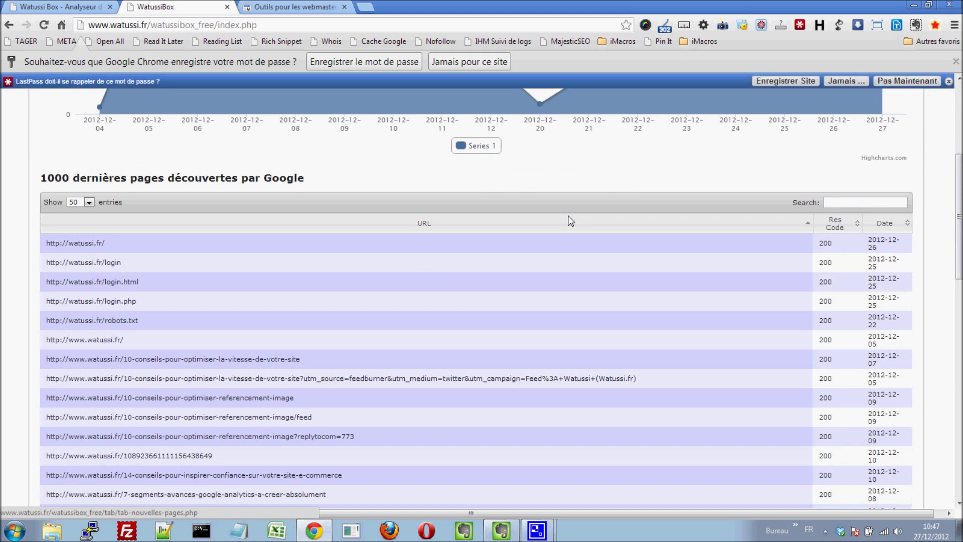
scroll(571, 221, down, 5)
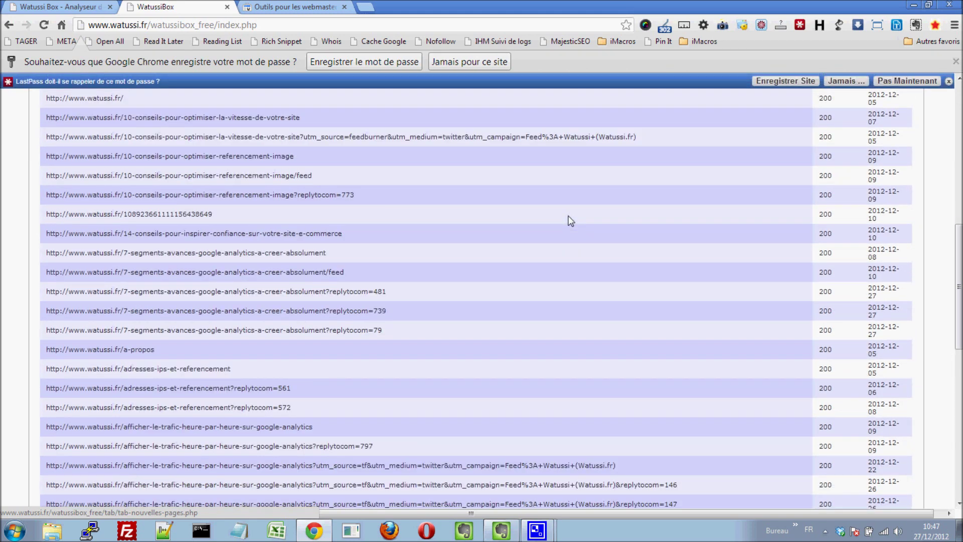
scroll(571, 221, up, 1)
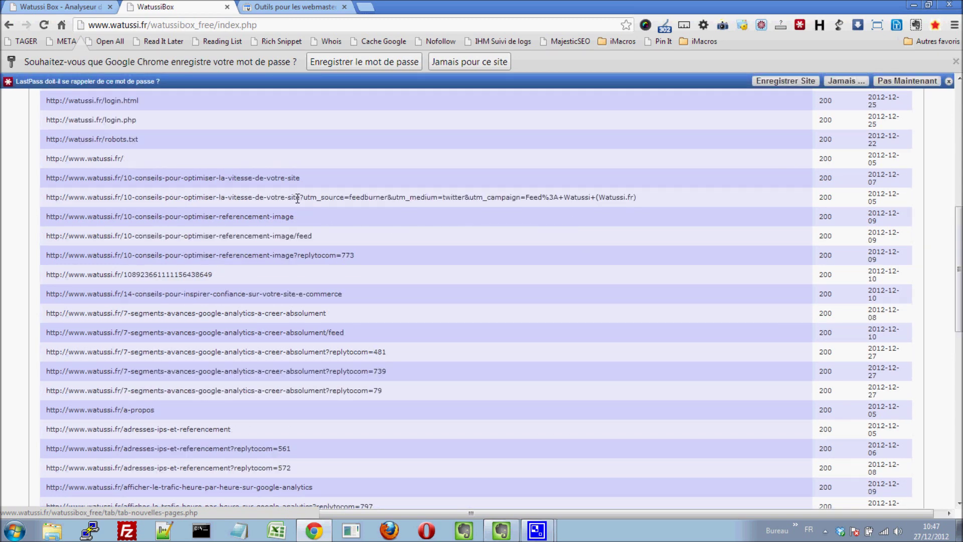
drag(300, 197, 530, 197)
drag(294, 255, 362, 255)
drag(327, 352, 398, 355)
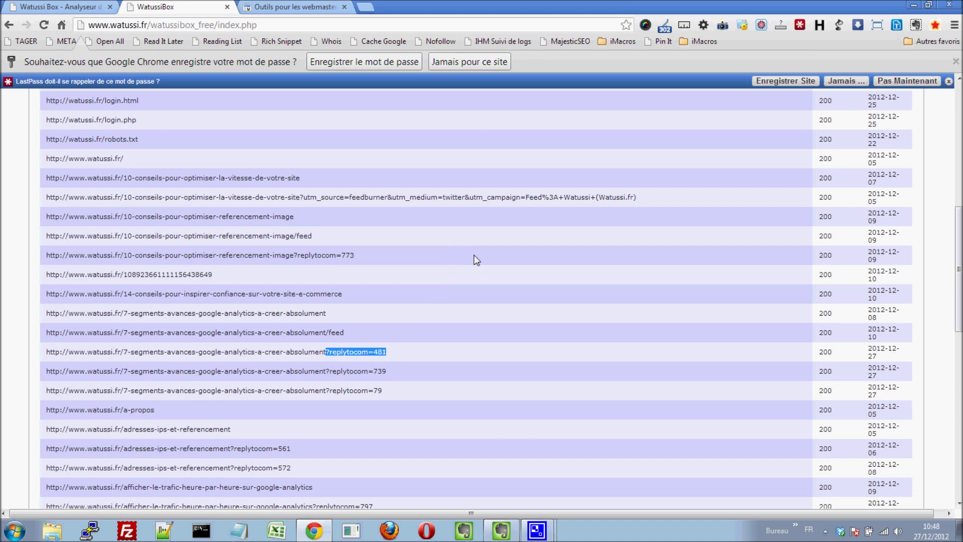
scroll(452, 281, down, 1)
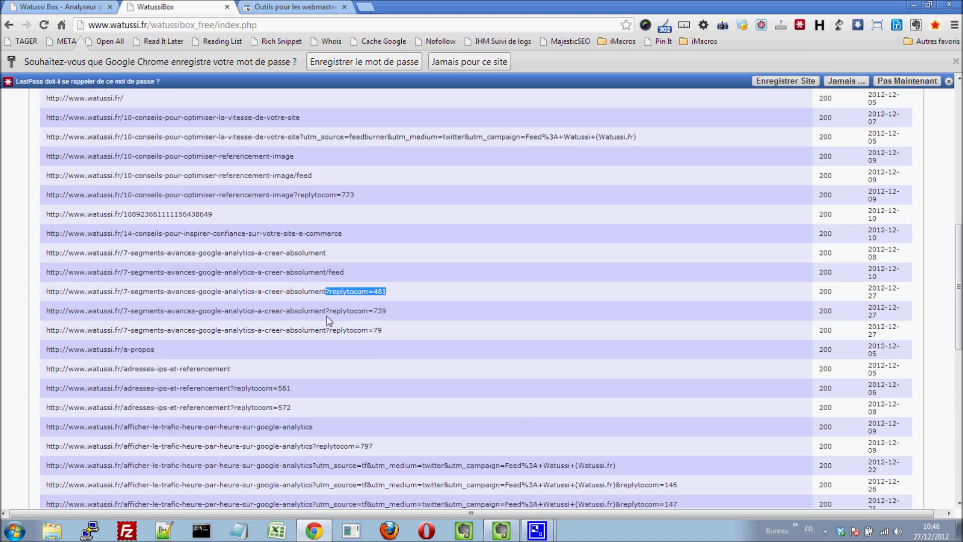
drag(326, 314, 381, 316)
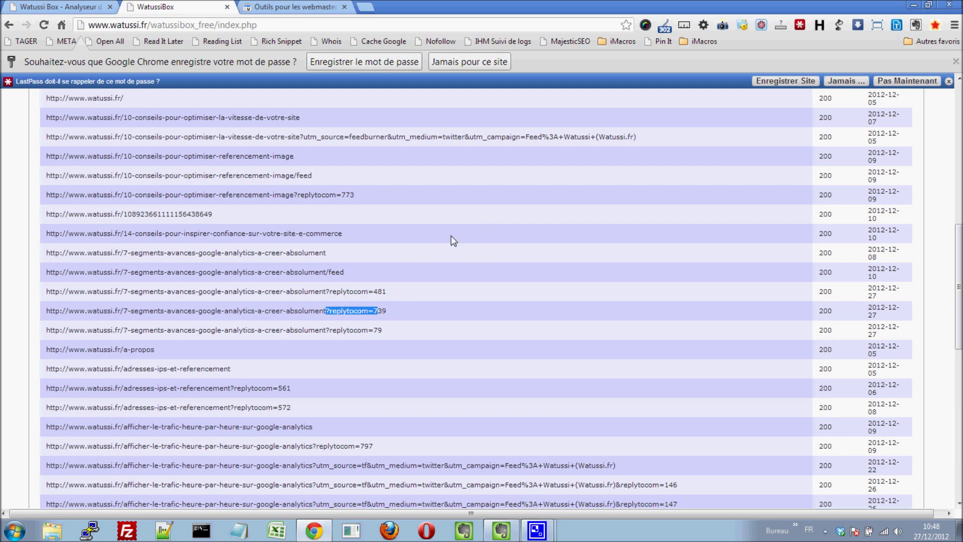
scroll(452, 231, down, 6)
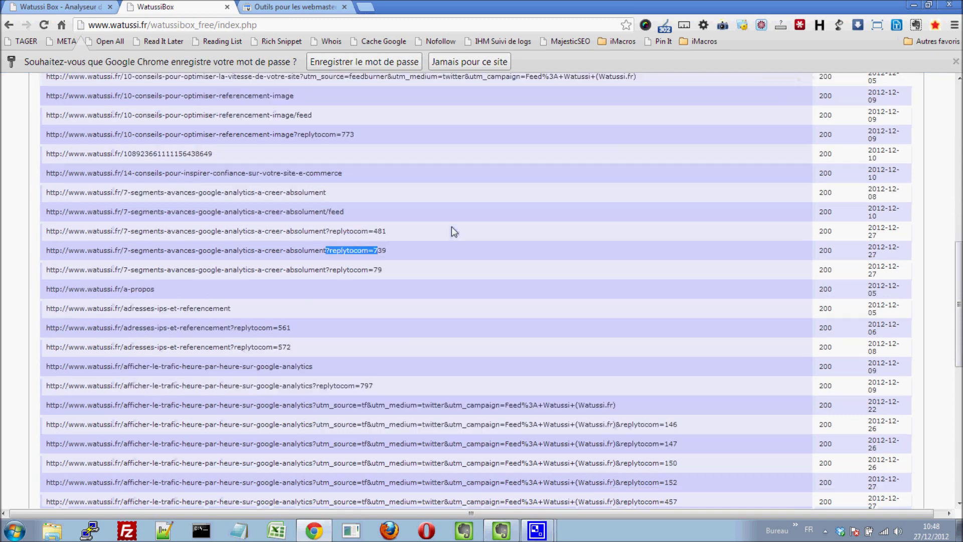
scroll(451, 227, up, 15)
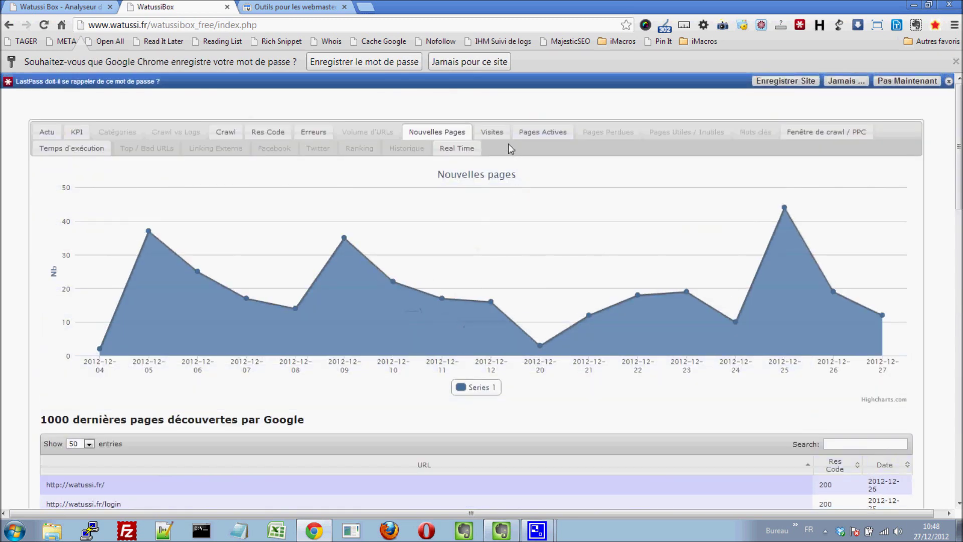
Open the Visites tab and scroll through the daily, 30-day and hourly Google visit charts
click(495, 133)
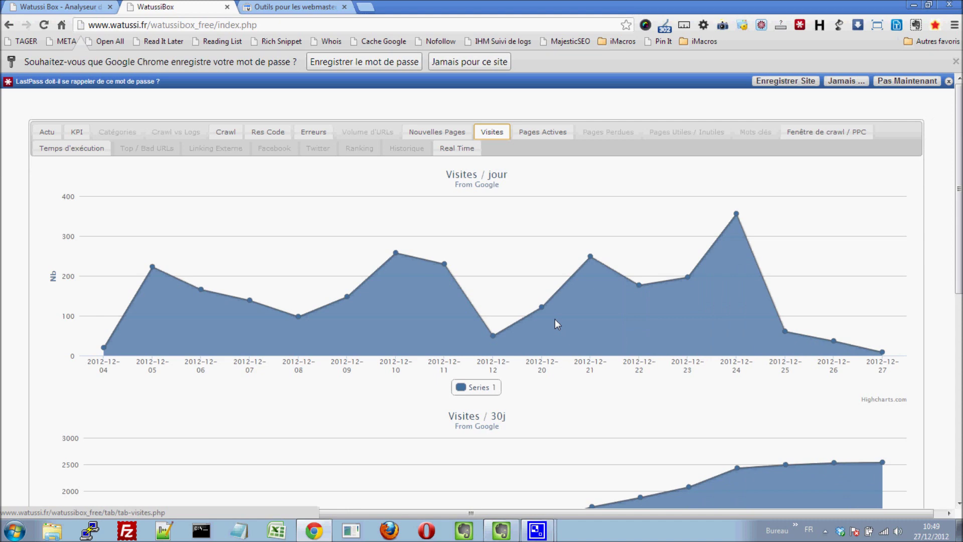
mouse_move(466, 297)
scroll(622, 293, down, 3)
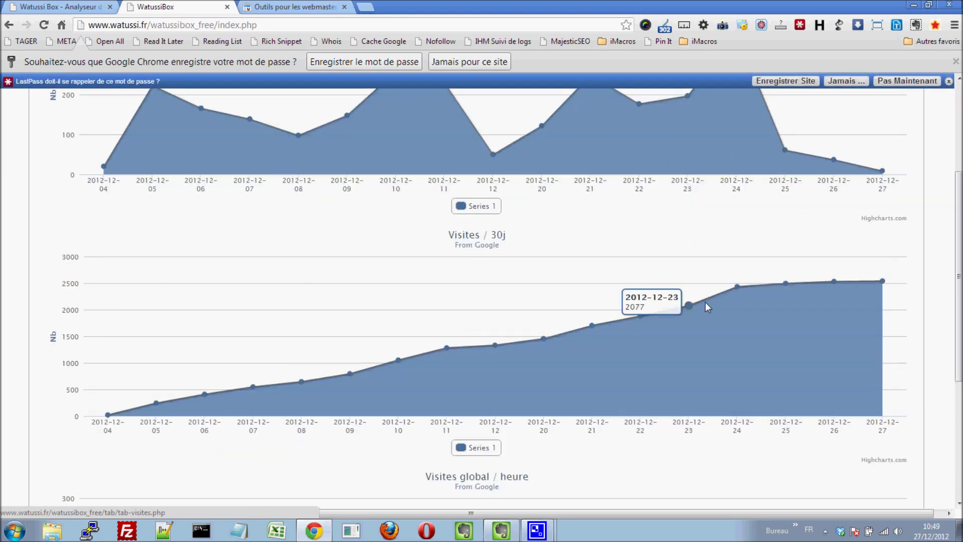
scroll(705, 302, down, 4)
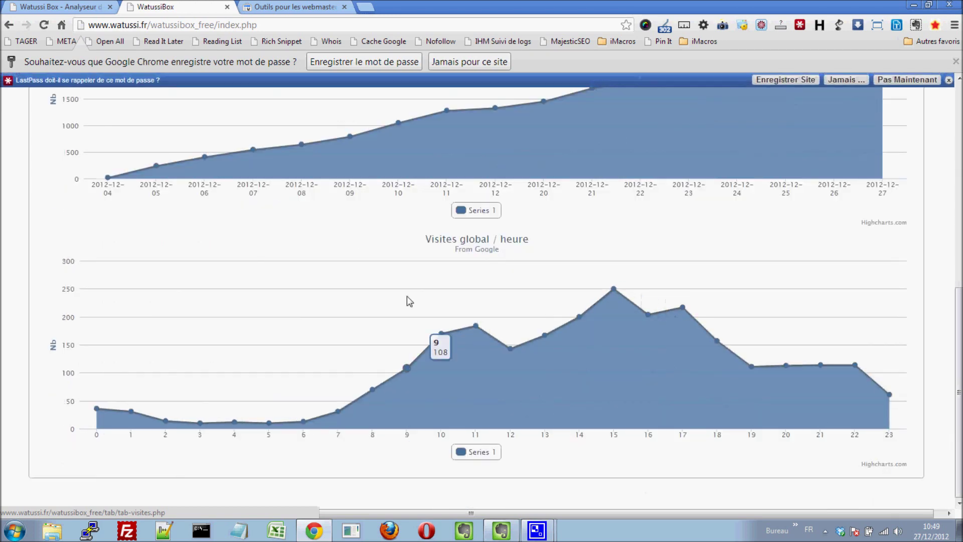
scroll(554, 297, up, 6)
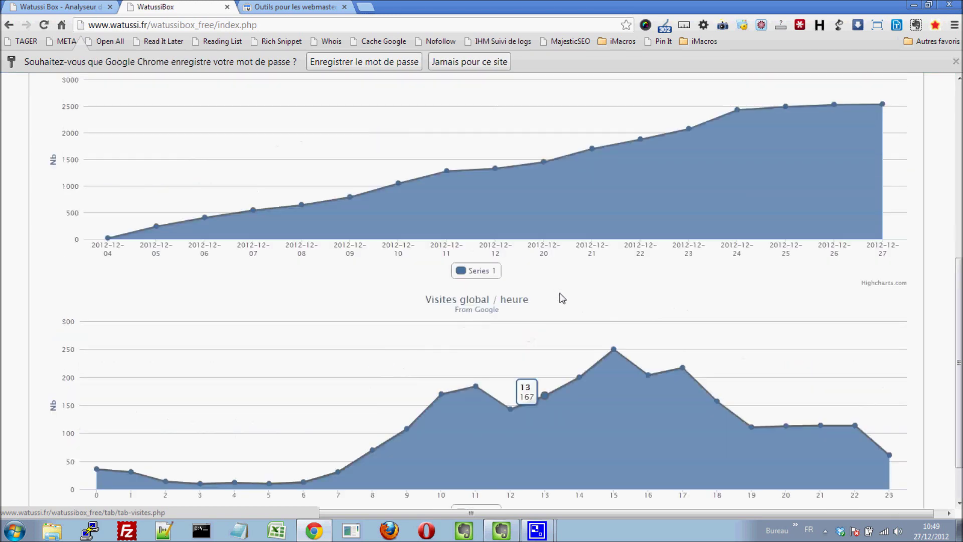
scroll(559, 293, up, 1)
Open Pages Actives and scroll to the pie chart of 17.9% active versus 82.1% non-active pages
click(543, 133)
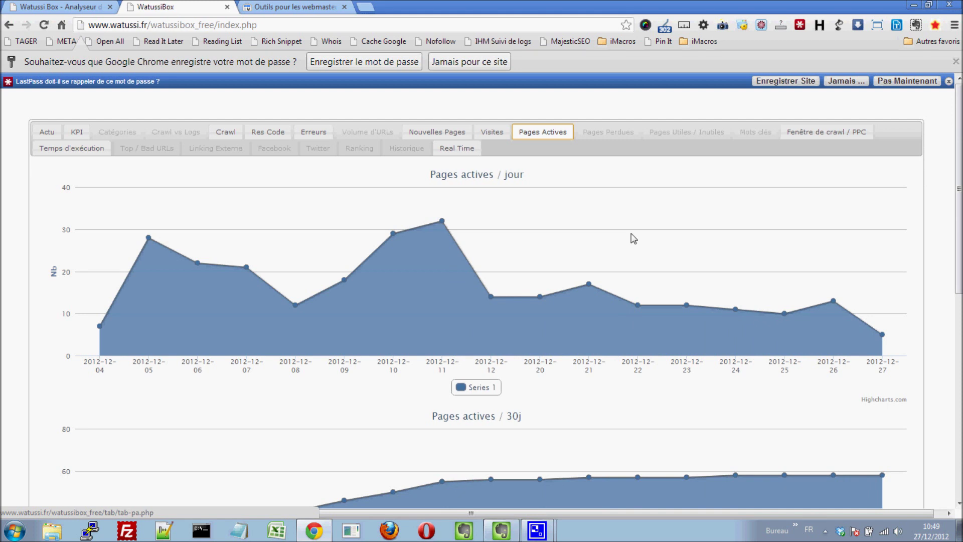
mouse_move(449, 225)
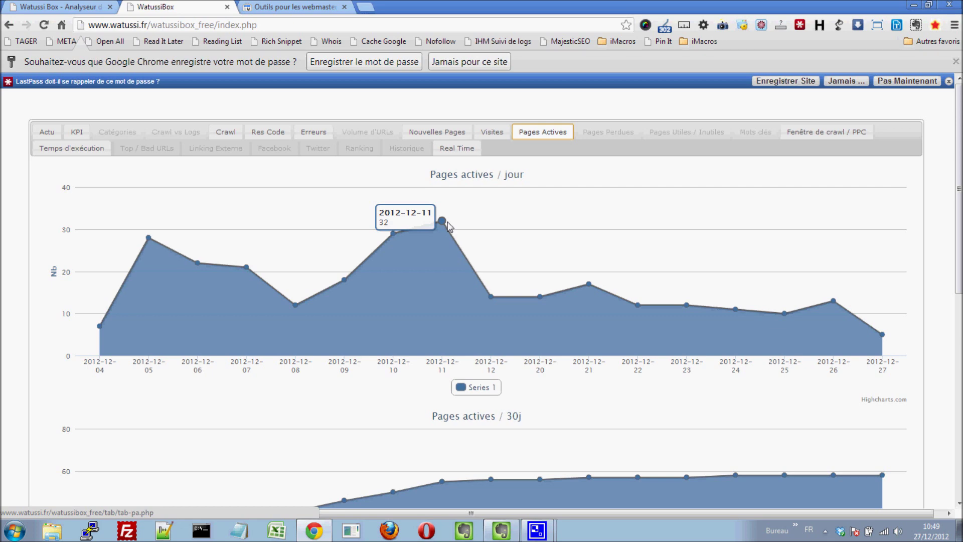
scroll(583, 216, down, 3)
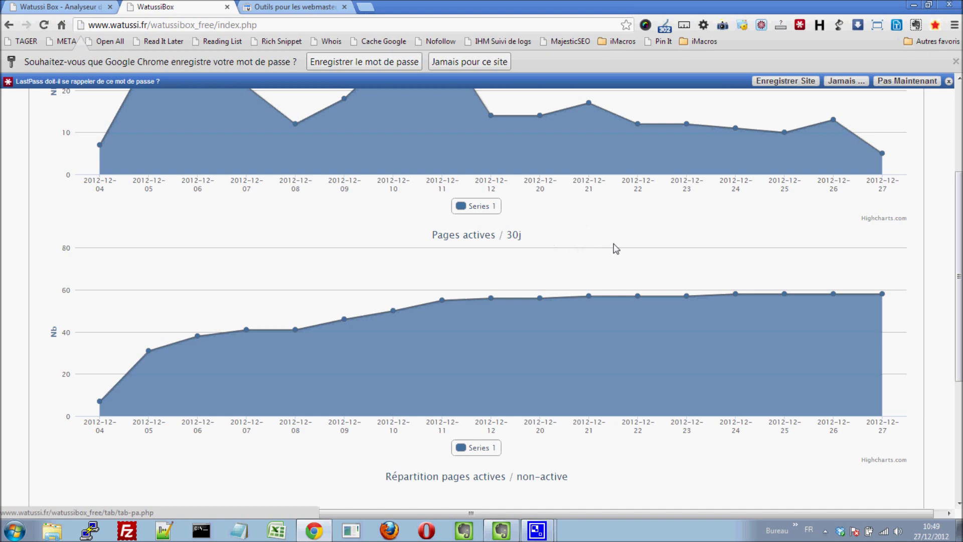
scroll(616, 248, down, 4)
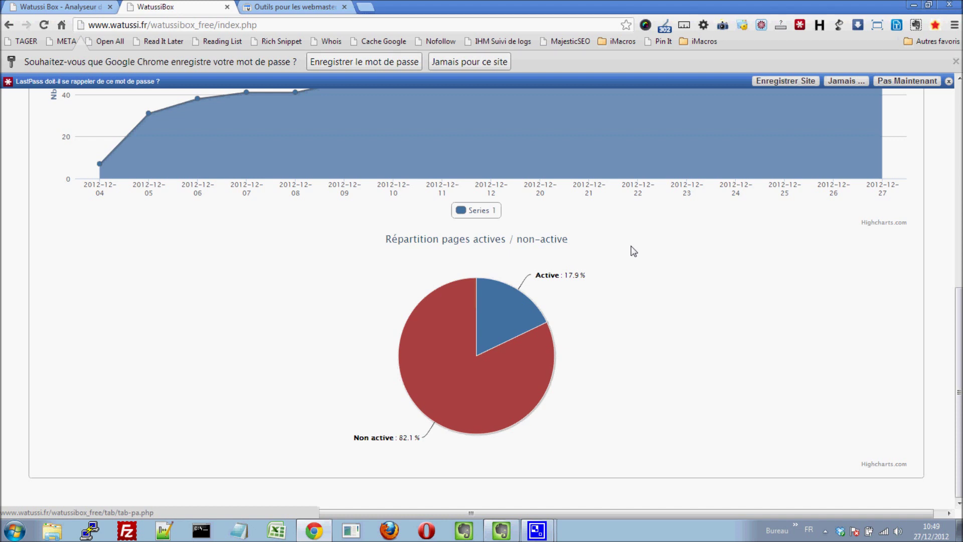
mouse_move(495, 309)
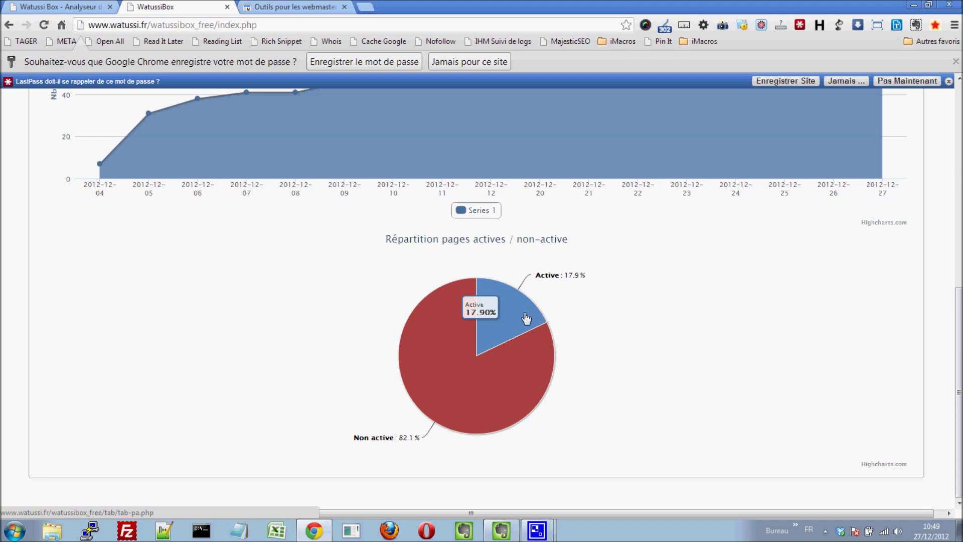
scroll(727, 345, up, 10)
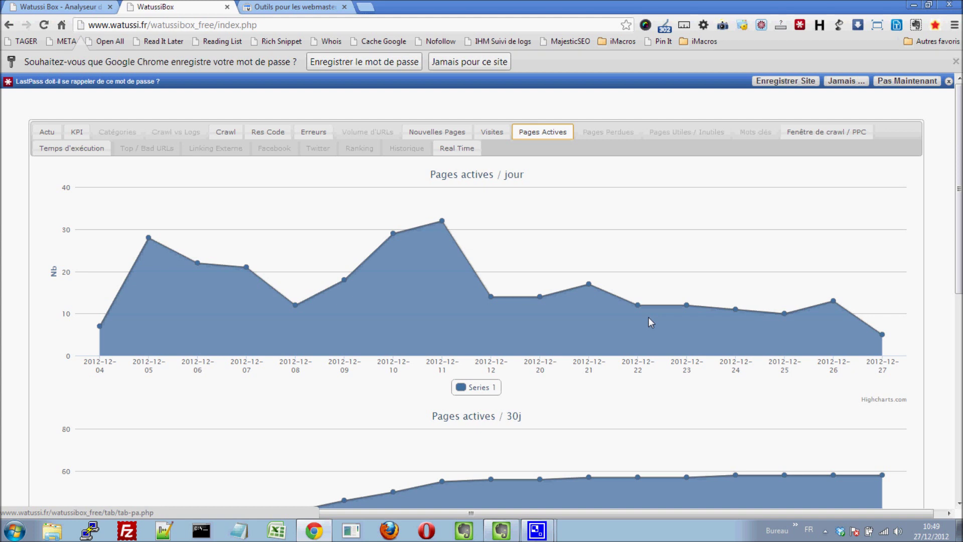
Open the Fenêtre de crawl / PPC tab with its Pages connues de Google chart
click(807, 133)
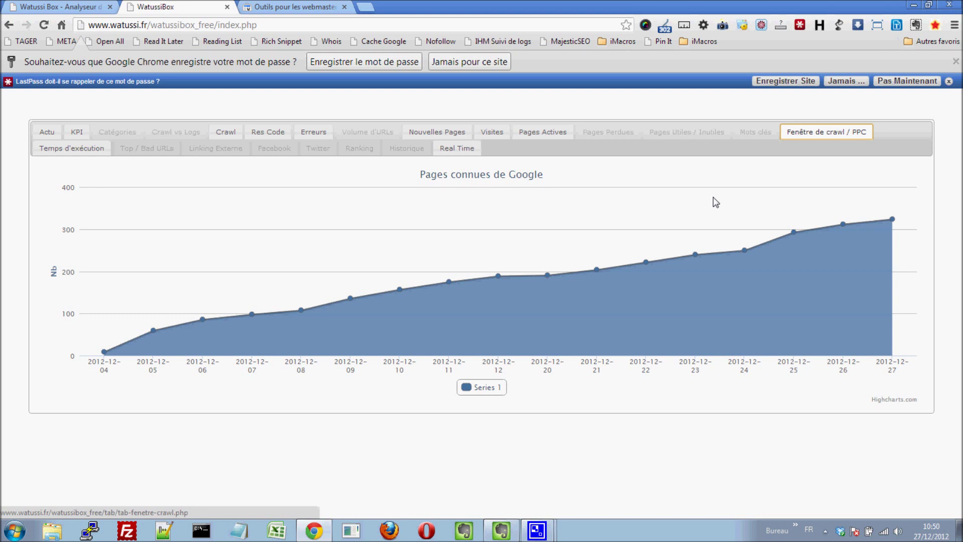
mouse_move(107, 353)
Open the Temps d'exécution tab to view the flat-zero average execution time chart
click(73, 154)
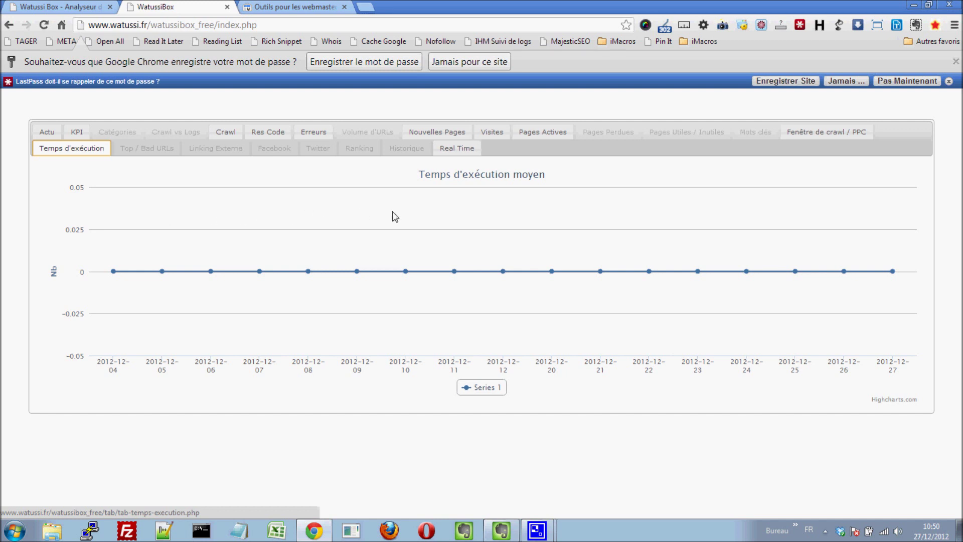
click(466, 148)
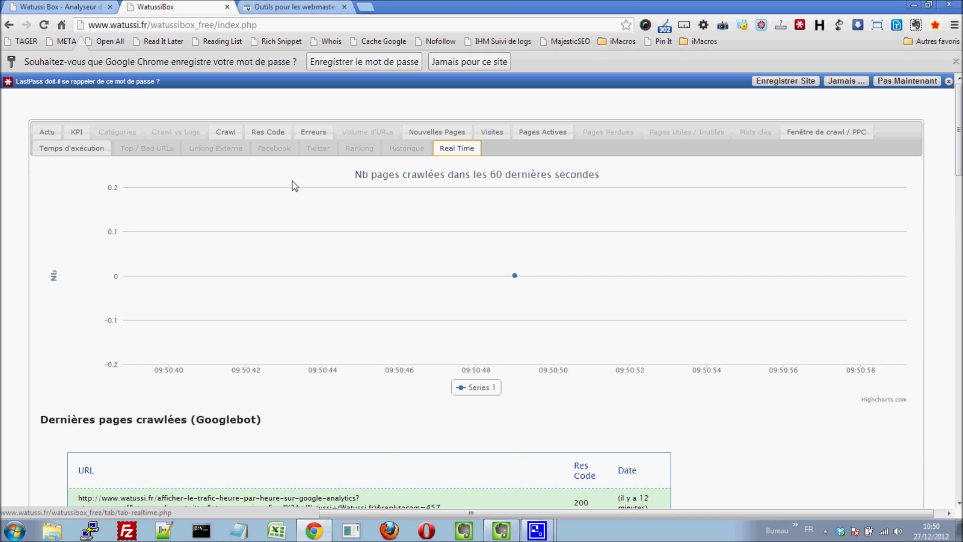
scroll(259, 188, down, 5)
scroll(259, 188, down, 10)
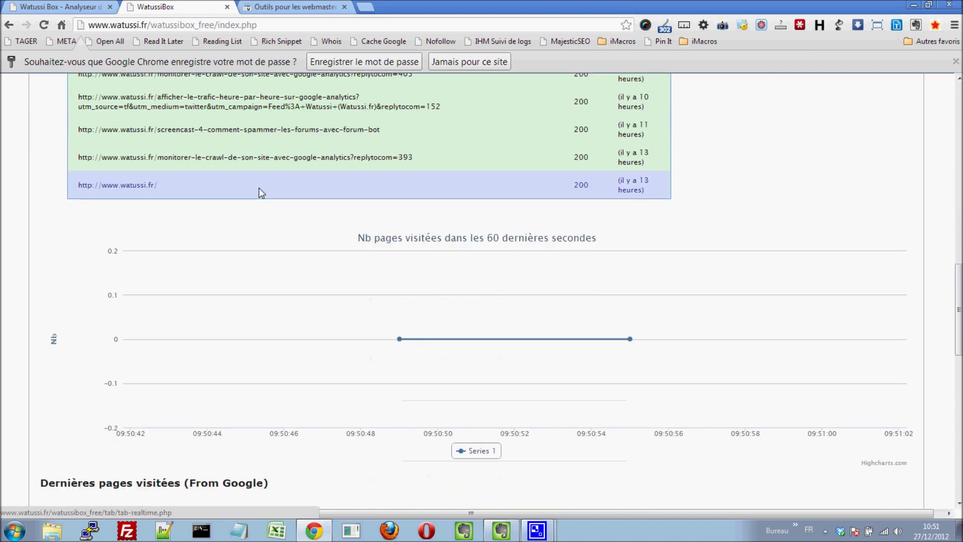
scroll(743, 307, up, 10)
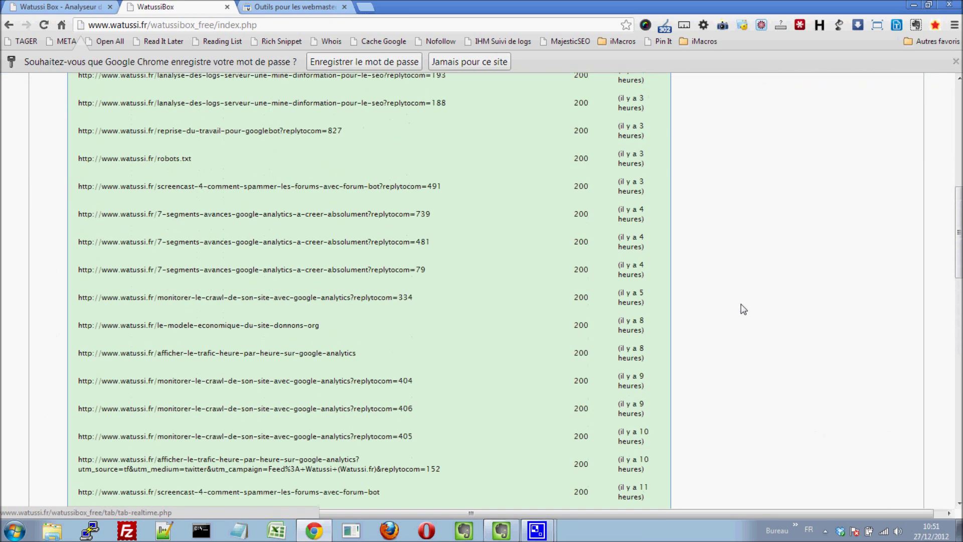
scroll(744, 308, up, 5)
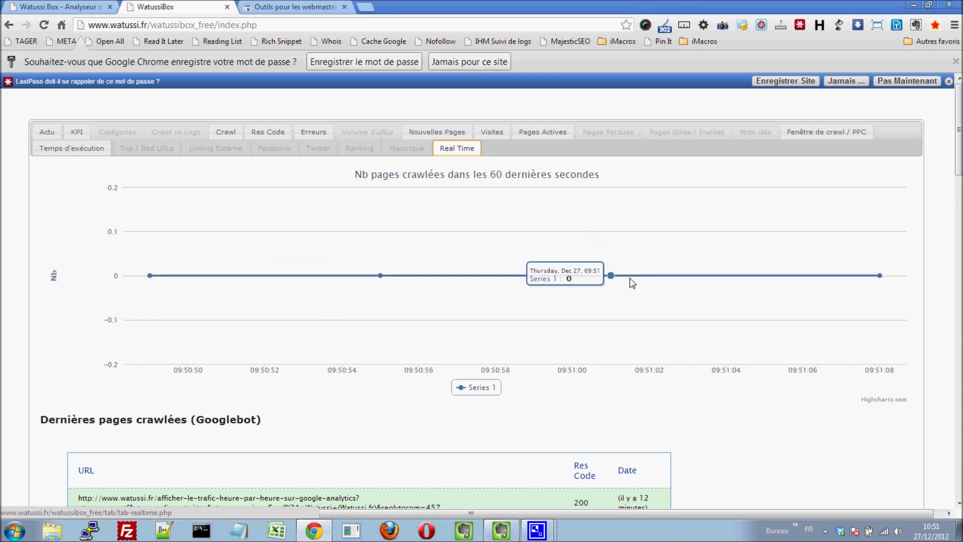
scroll(664, 302, down, 1)
scroll(664, 302, down, 3)
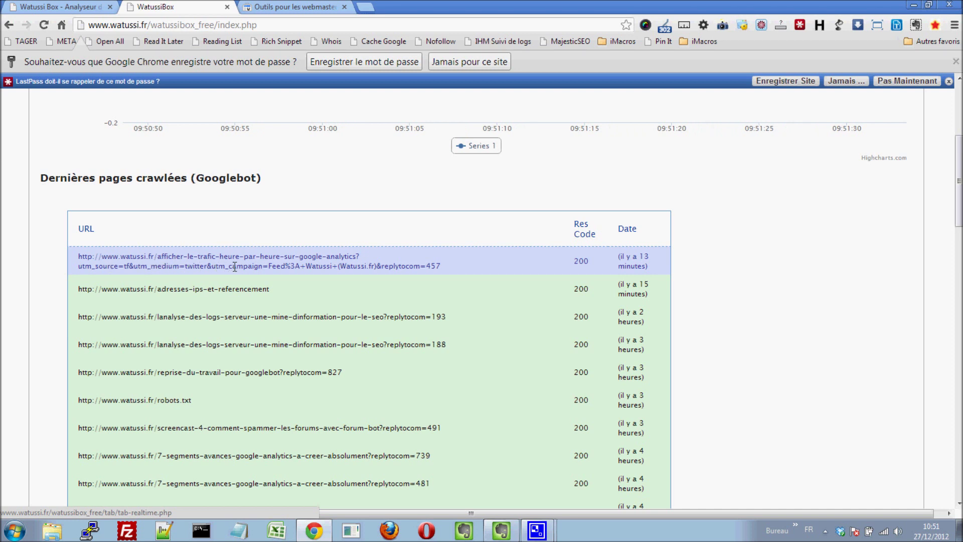
drag(387, 317, 426, 317)
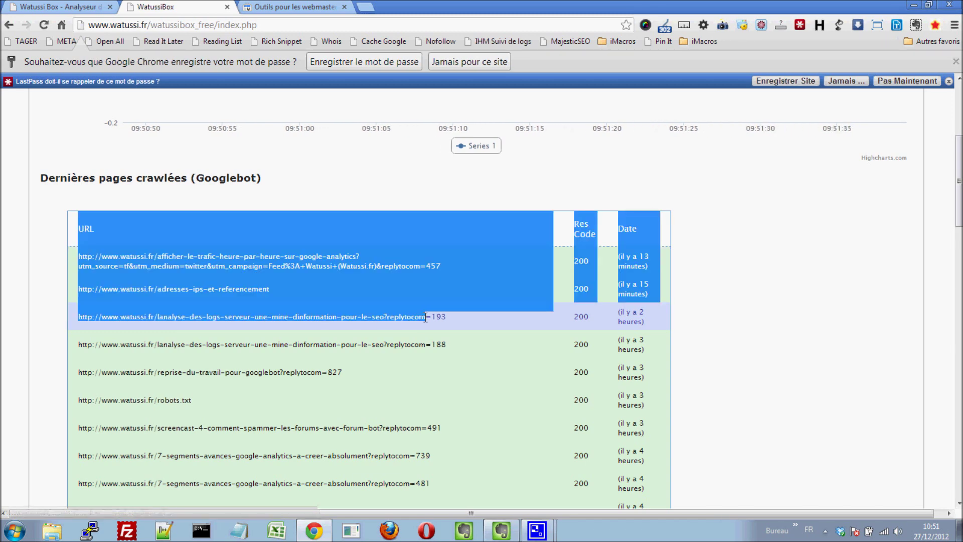
scroll(405, 340, down, 1)
click(404, 344)
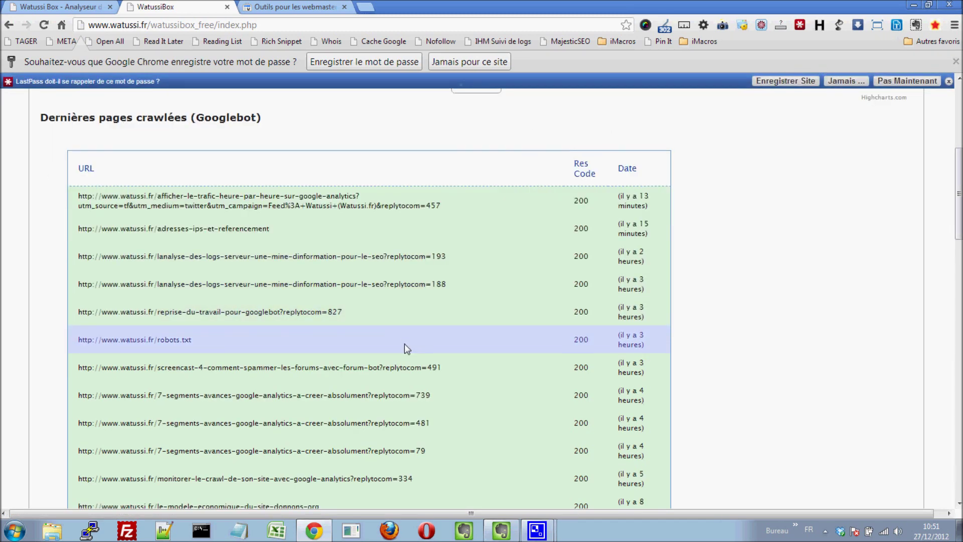
scroll(434, 319, down, 1)
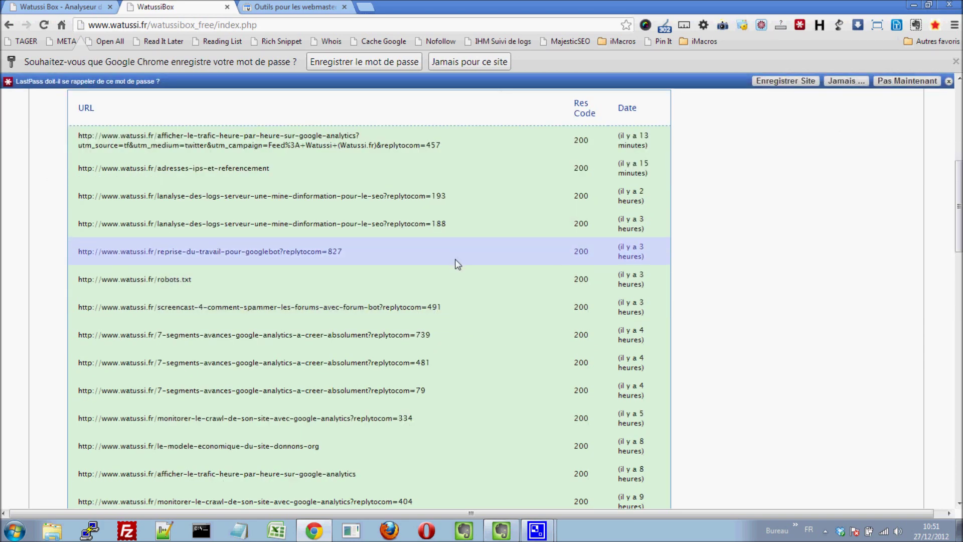
scroll(455, 265, down, 1)
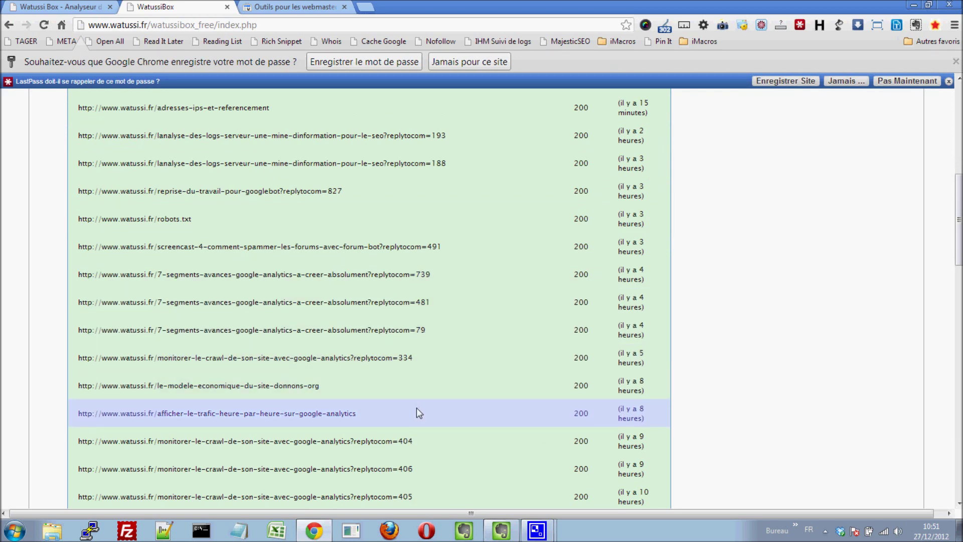
scroll(462, 301, down, 1)
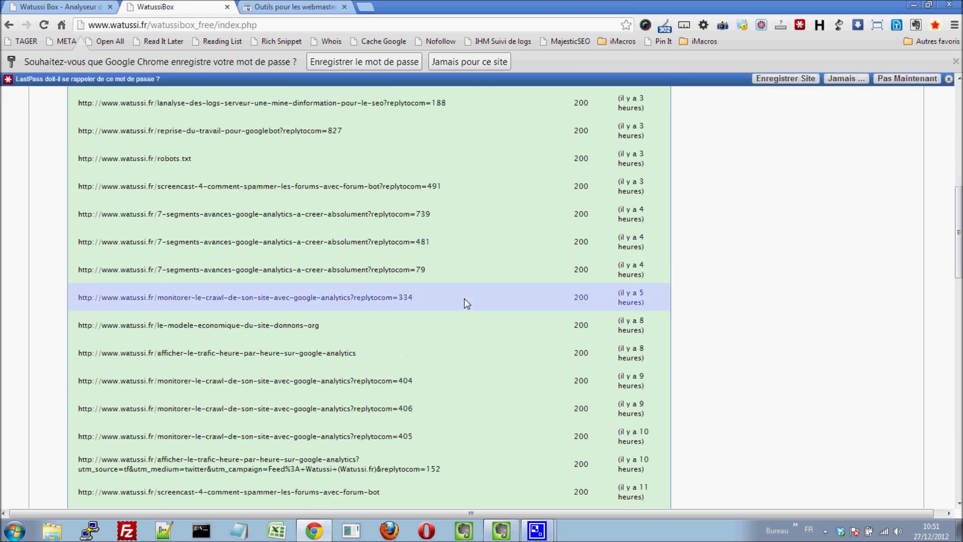
scroll(466, 303, down, 6)
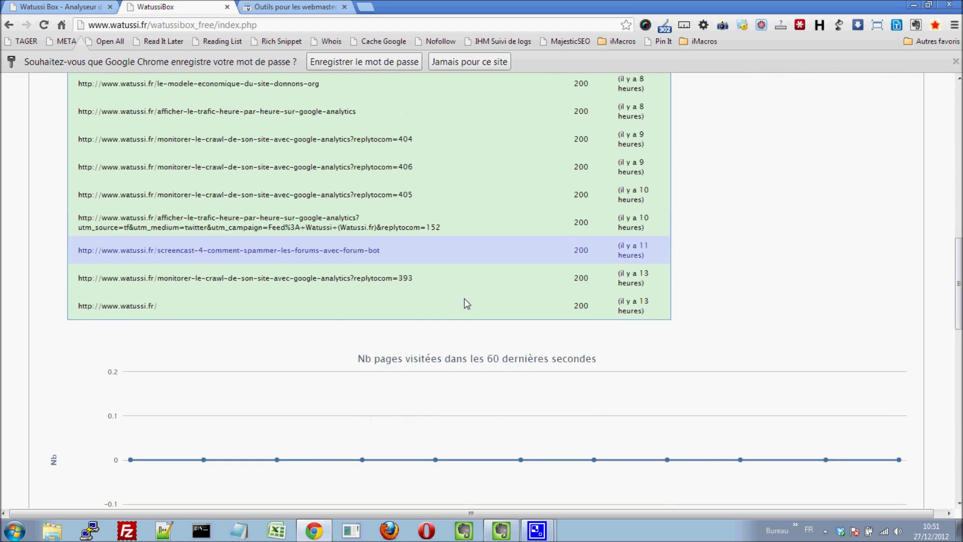
scroll(466, 304, down, 1)
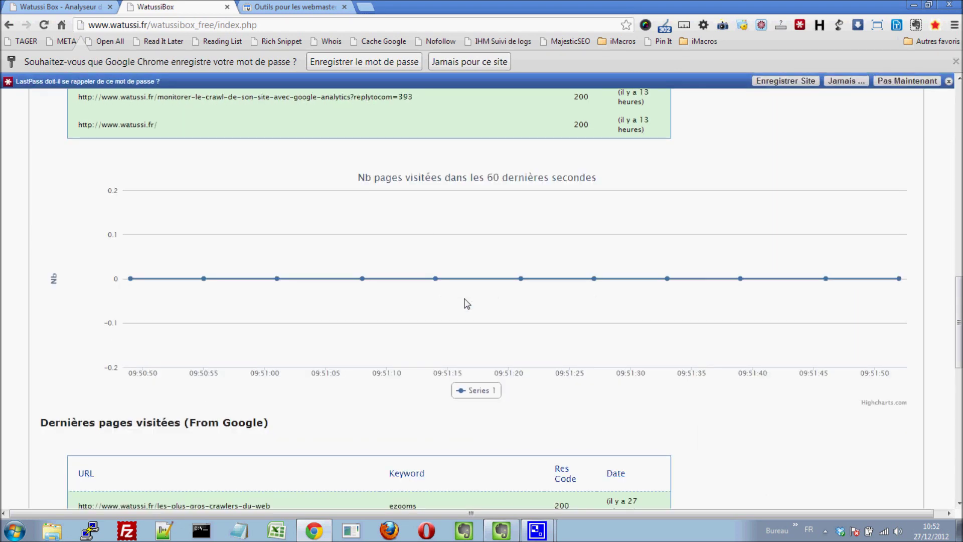
scroll(467, 304, down, 2)
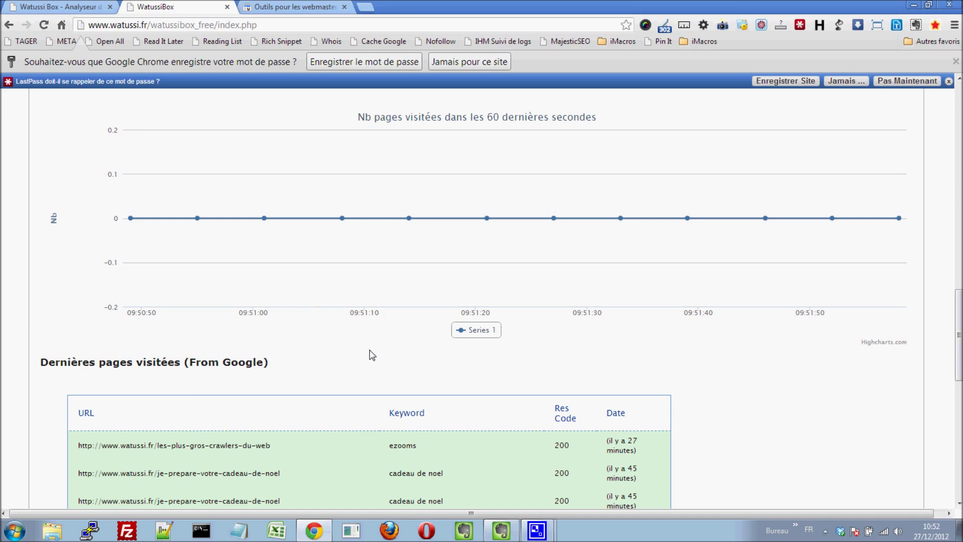
scroll(417, 440, down, 3)
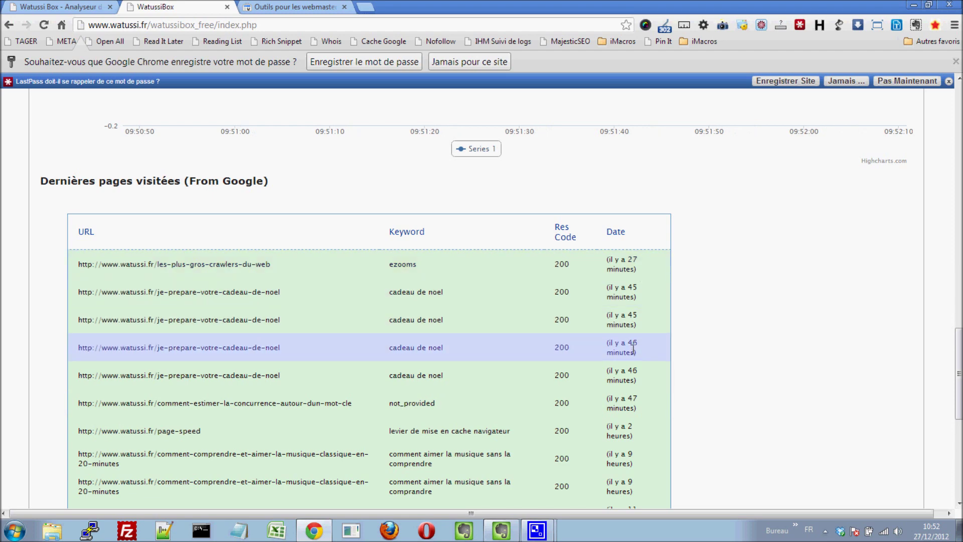
scroll(633, 348, up, 15)
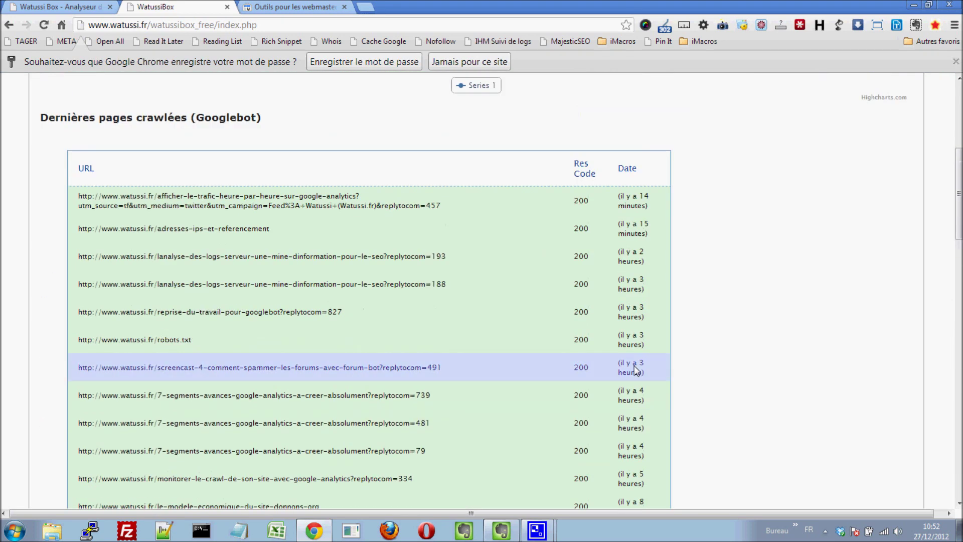
scroll(634, 365, up, 6)
Fetch the watussi.fr home page as Googlebot in Webmaster Tools, then return to the Watussi Box tab
click(301, 6)
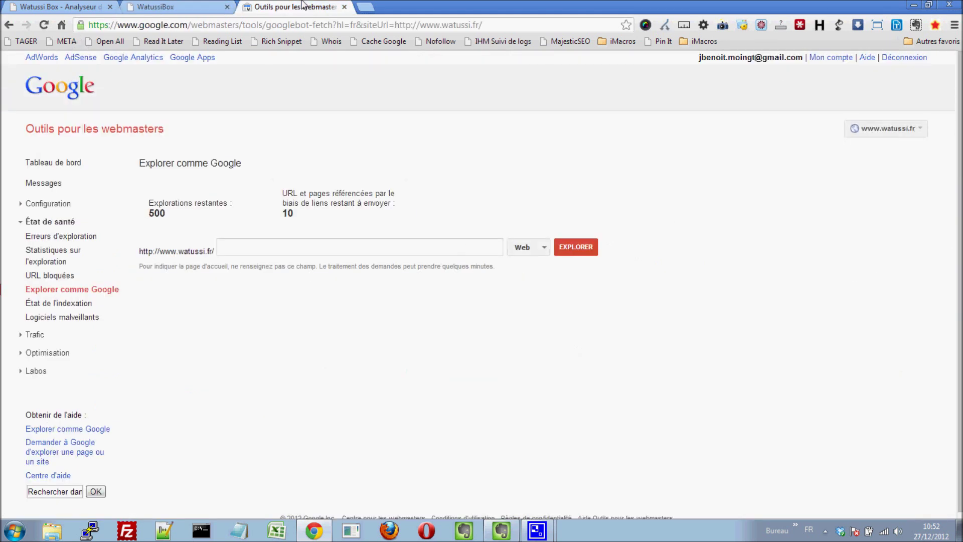
click(248, 242)
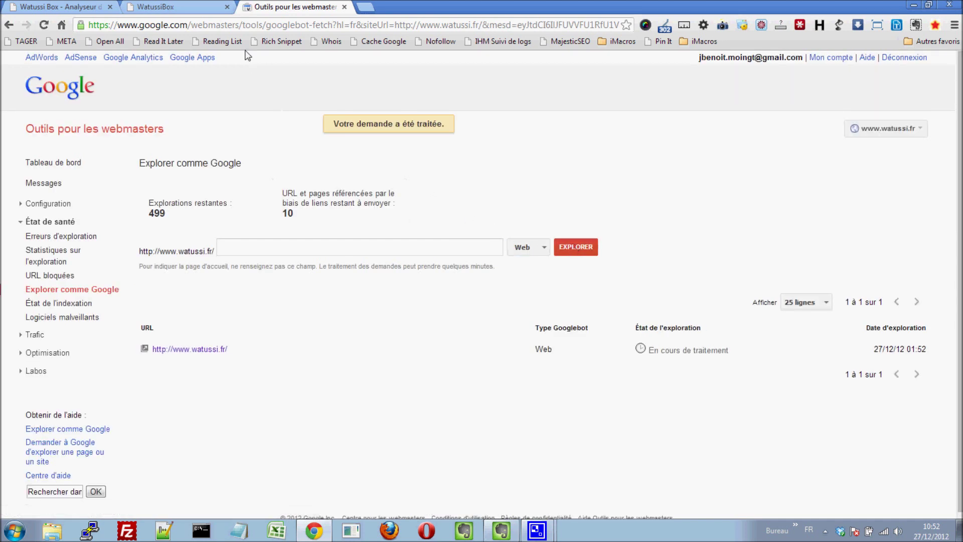
click(159, 6)
mouse_move(900, 220)
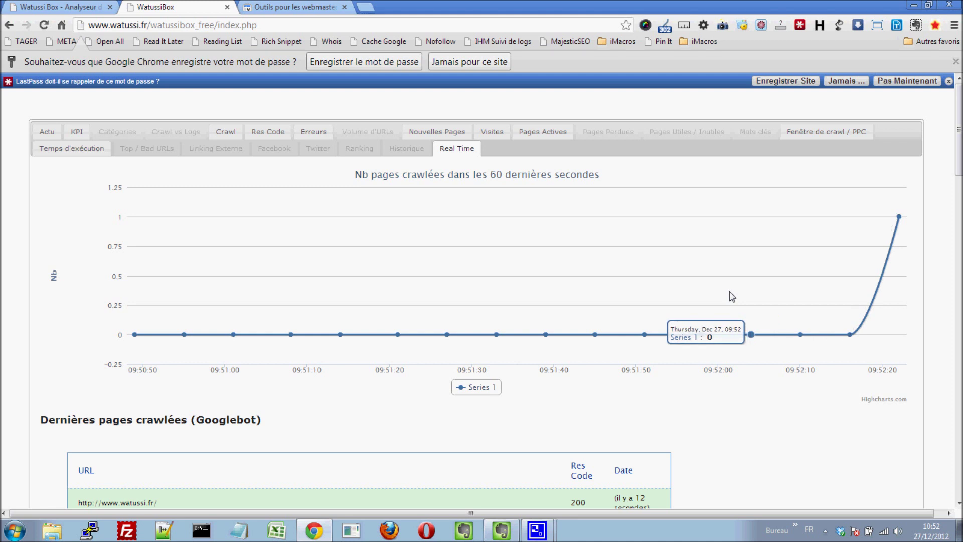
scroll(448, 444, down, 1)
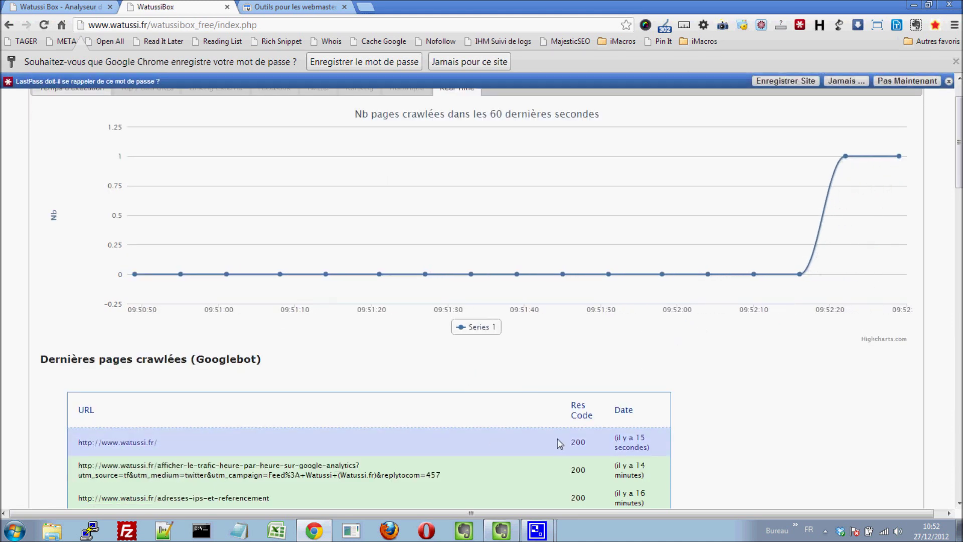